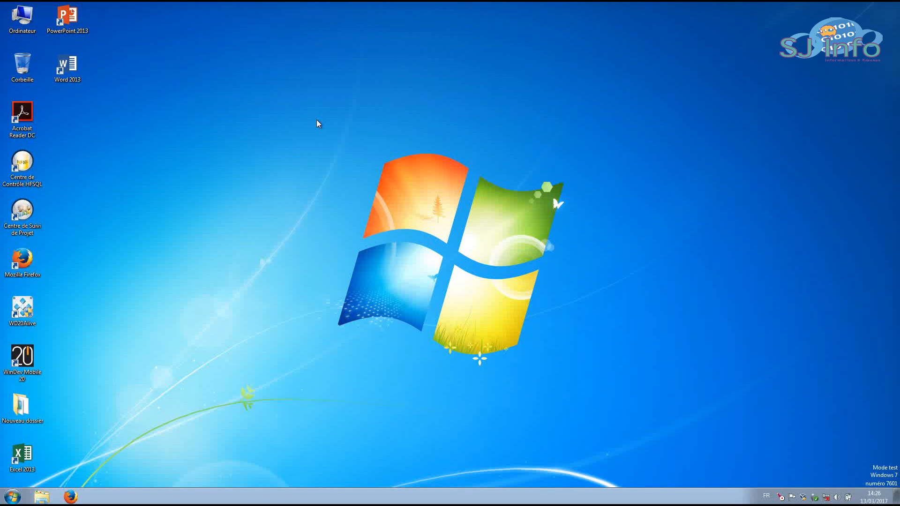
Open Word 2013, create a blank document and close the Navigation pane.
{"action": "double_click", "coordinate": [67, 66]}
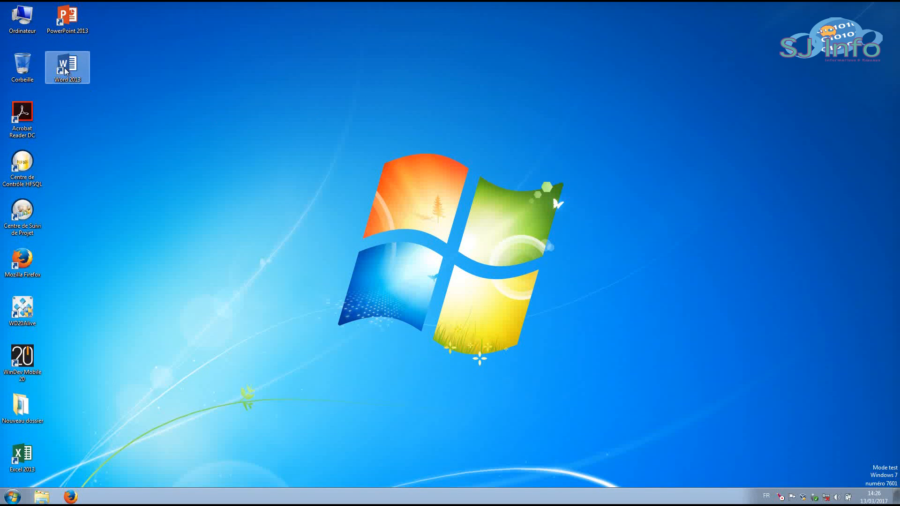
{"action": "left_click", "coordinate": [221, 126]}
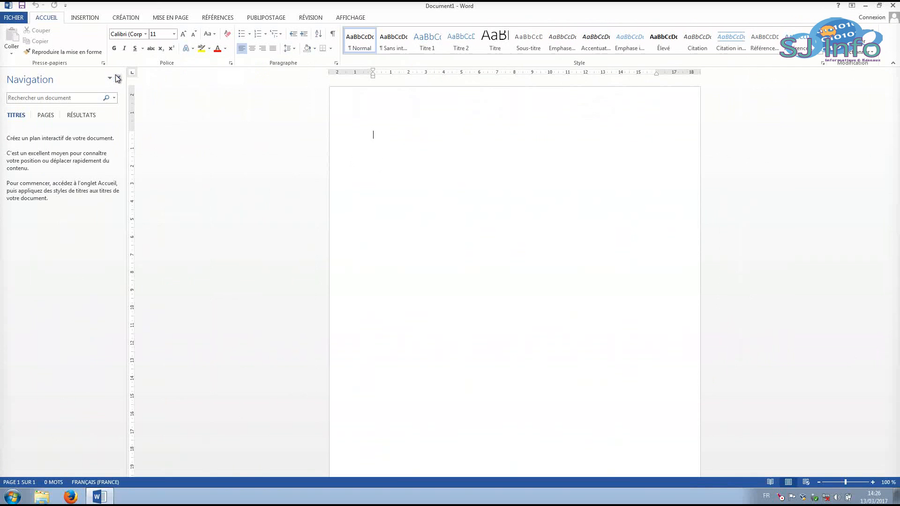
{"action": "left_click", "coordinate": [118, 78]}
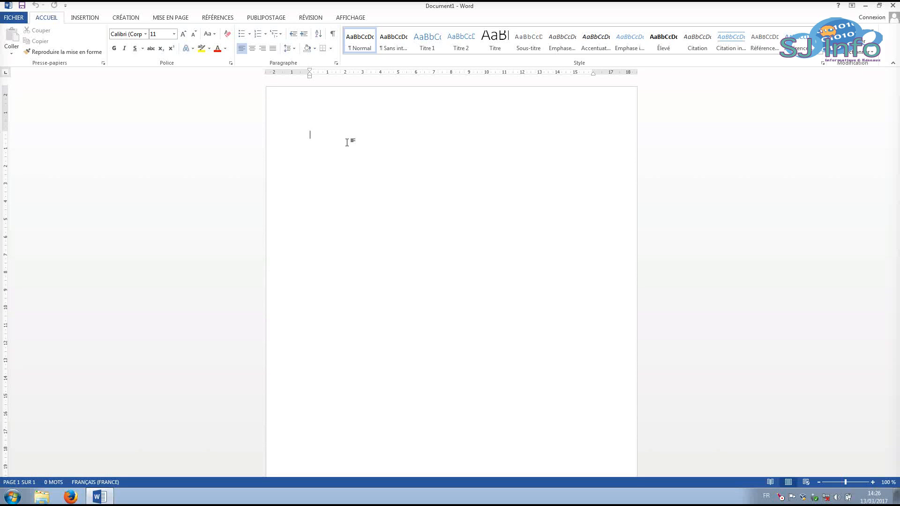
Enter the heading text "Titre 1" on the first line of the document.
{"action": "type", "text": "Titre"}
{"action": "type", "text": " 1"}
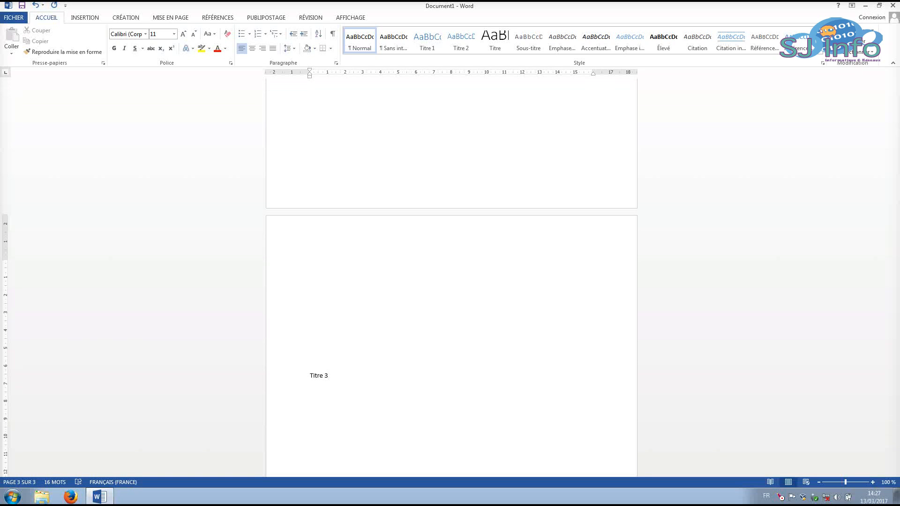
Add blank lines below "Titre 3" until a fourth page begins.
{"action": "scroll", "coordinate": [357, 335], "scroll_direction": "down", "scroll_amount": 3}
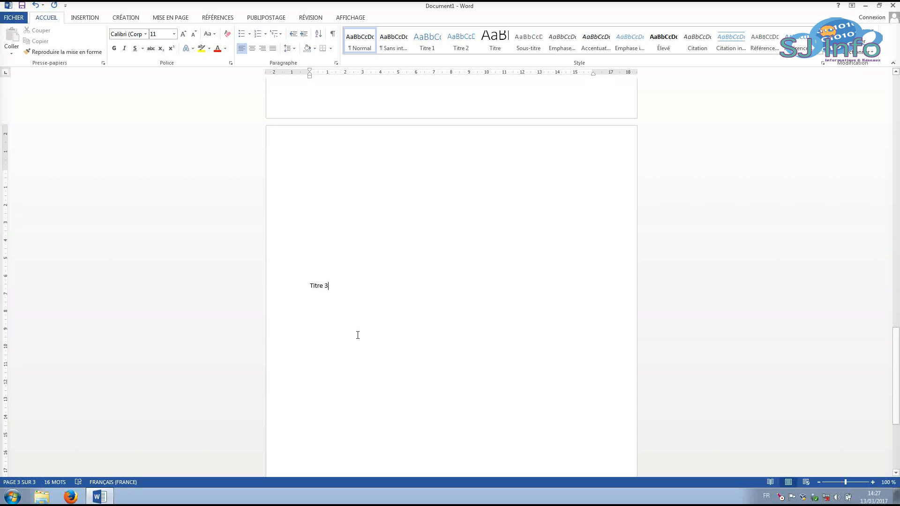
{"action": "scroll", "coordinate": [358, 334], "scroll_direction": "down", "scroll_amount": 3}
{"action": "left_click", "coordinate": [396, 341]}
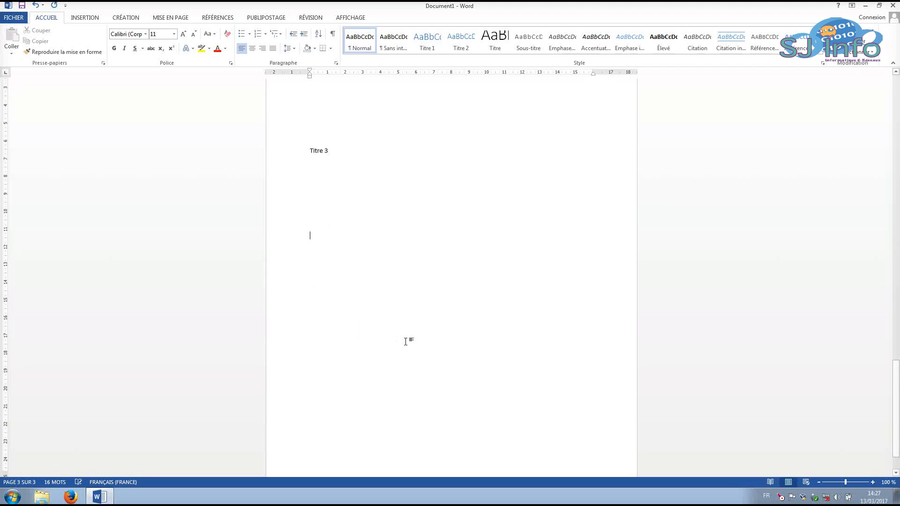
{"action": "scroll", "coordinate": [398, 340], "scroll_direction": "down", "scroll_amount": 2}
{"action": "key", "text": "Return"}
{"action": "key", "text": "Return"}
{"action": "key", "text": "Return"}
{"action": "key", "text": "Return"}
{"action": "key", "text": "Return"}
{"action": "key", "text": "Return"}
{"action": "key", "text": "Return"}
{"action": "key", "text": "Return"}
{"action": "key", "text": "Return"}
{"action": "key", "text": "Return"}
{"action": "key", "text": "Return"}
{"action": "key", "text": "Return"}
{"action": "key", "text": "Return"}
{"action": "key", "text": "Return"}
{"action": "key", "text": "Return"}
{"action": "key", "text": "Return"}
{"action": "key", "text": "Return"}
{"action": "key", "text": "Return"}
{"action": "key", "text": "Return"}
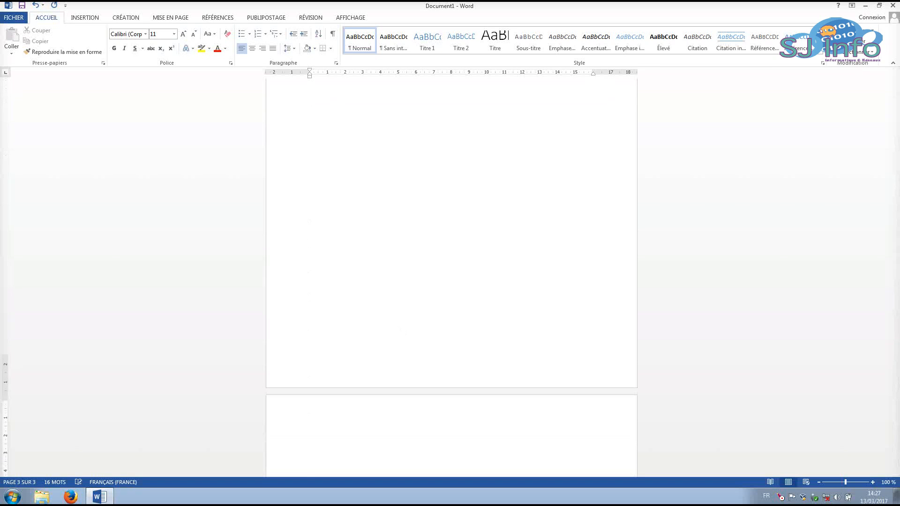
{"action": "scroll", "coordinate": [356, 340], "scroll_direction": "down", "scroll_amount": 1}
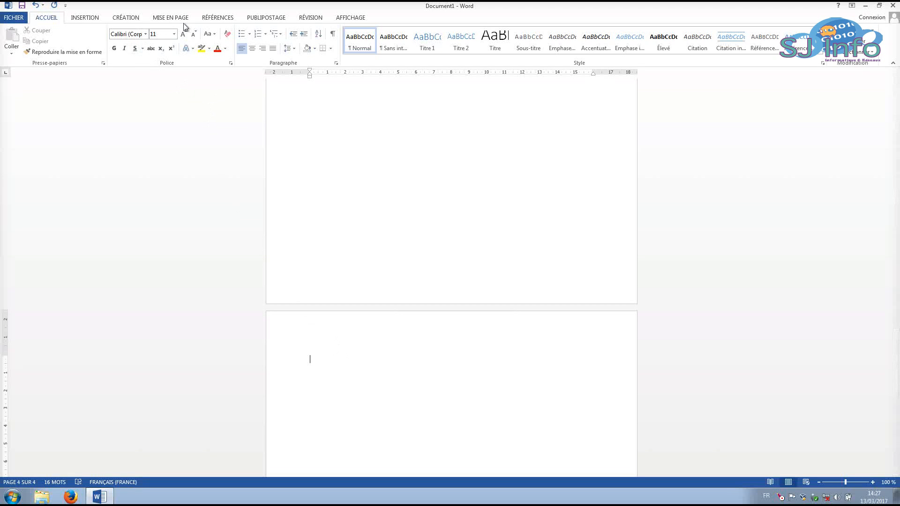
Insert a "Table automatique 1" table of contents at the start of page 4.
{"action": "left_click", "coordinate": [212, 18]}
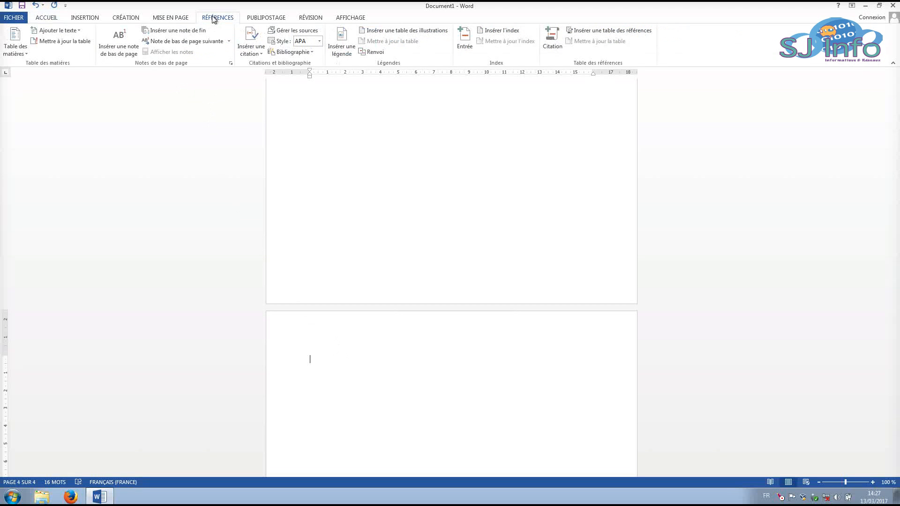
{"action": "left_click", "coordinate": [18, 49]}
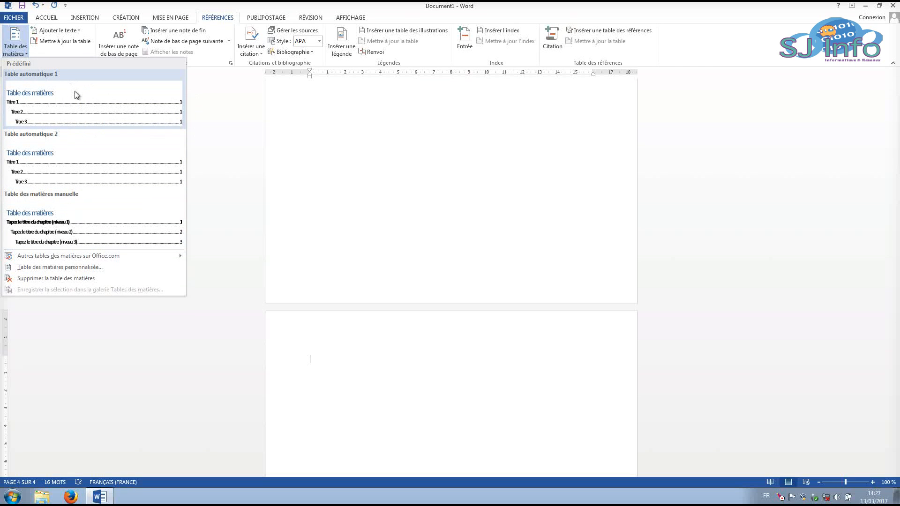
{"action": "left_click", "coordinate": [75, 91]}
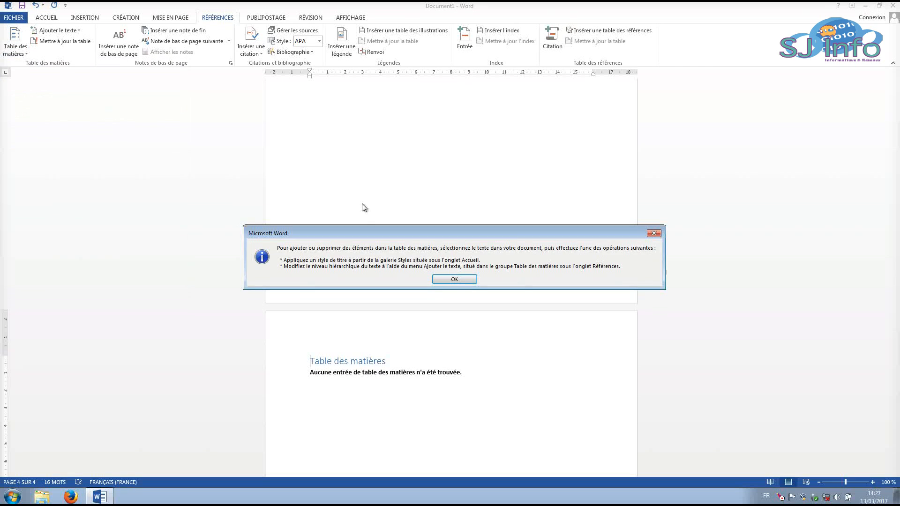
{"action": "left_click", "coordinate": [445, 279]}
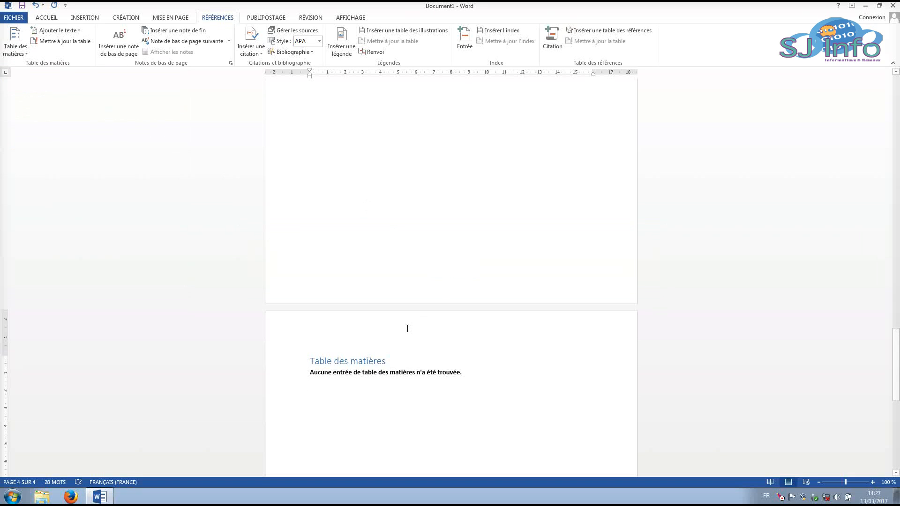
{"action": "scroll", "coordinate": [335, 331], "scroll_direction": "down", "scroll_amount": 2}
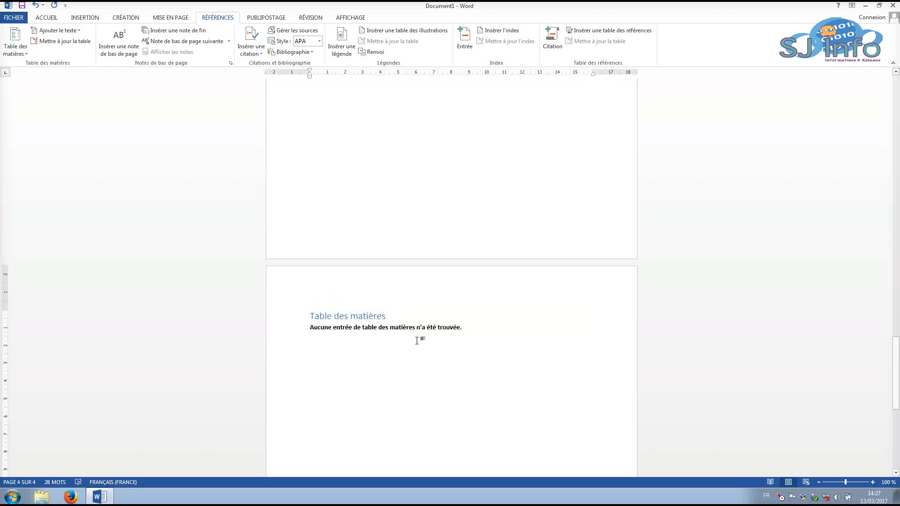
Add the line "Titre 1 – Début du dossier" to the table of contents as Niveau 1.
{"action": "scroll", "coordinate": [534, 370], "scroll_direction": "up", "scroll_amount": 15}
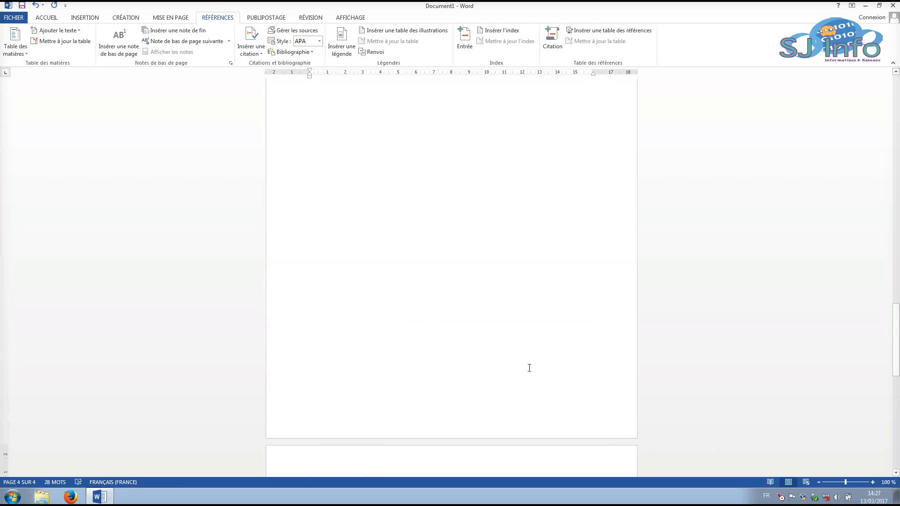
{"action": "scroll", "coordinate": [432, 327], "scroll_direction": "up", "scroll_amount": 15}
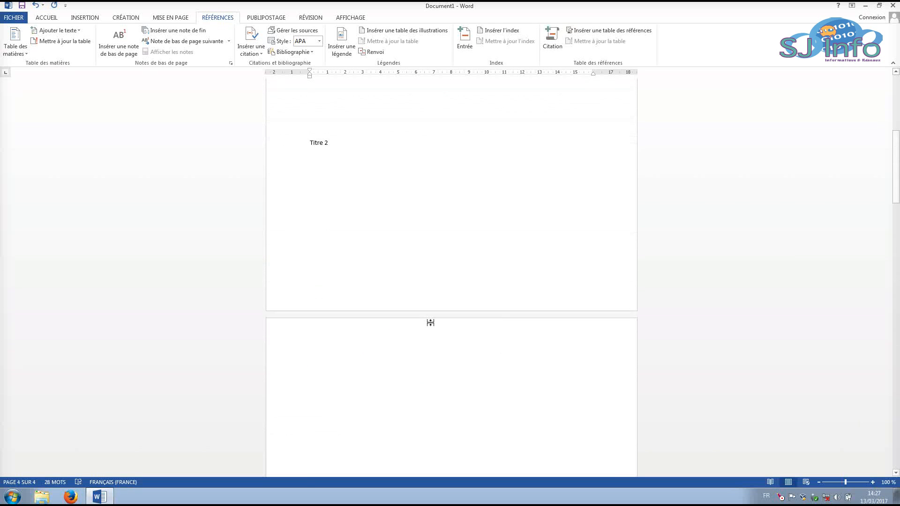
{"action": "triple_click", "coordinate": [344, 136]}
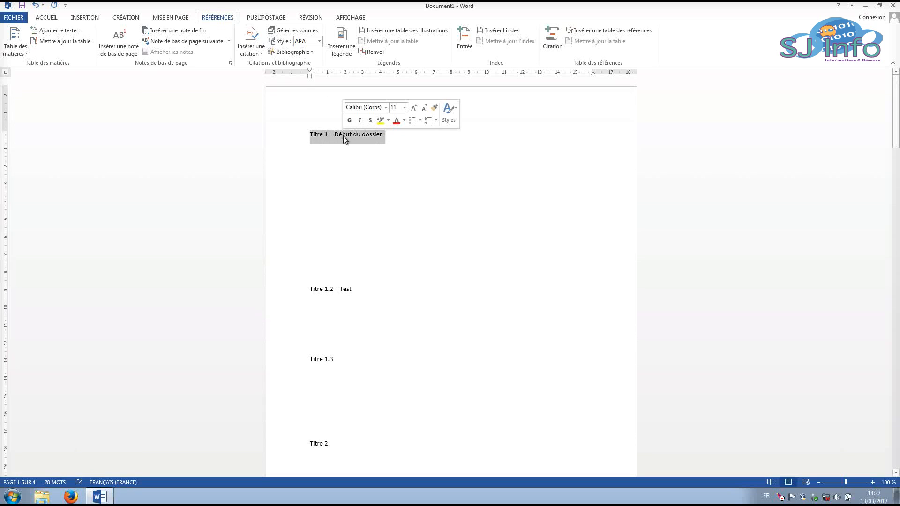
{"action": "left_click", "coordinate": [54, 32]}
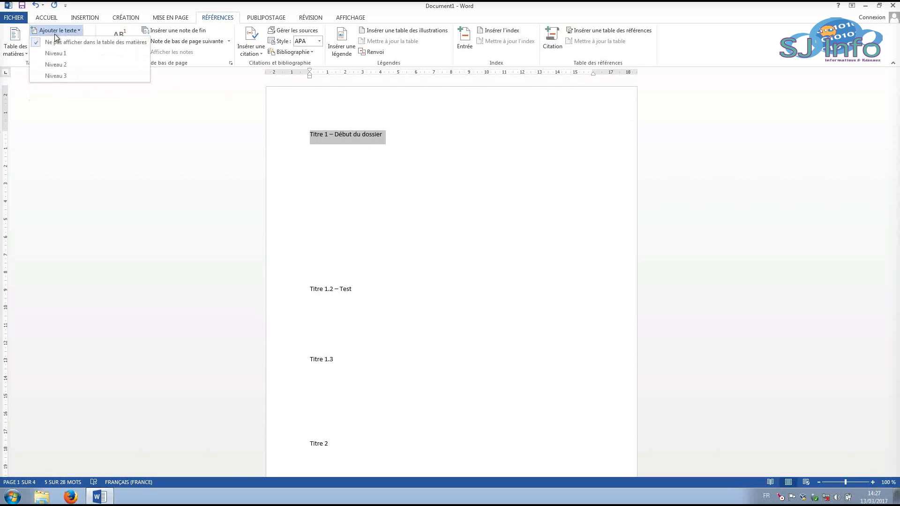
{"action": "left_click", "coordinate": [70, 52]}
{"action": "left_click", "coordinate": [339, 238]}
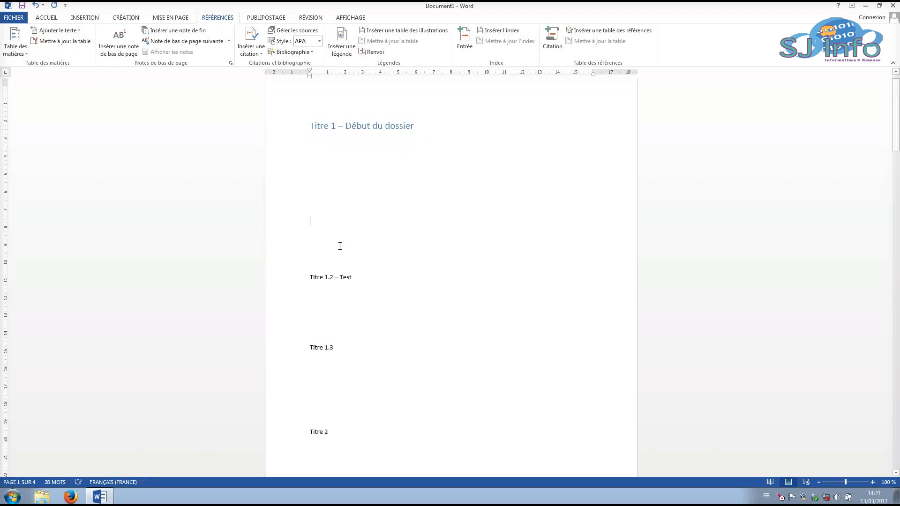
Add the line "Titre 1.2 – Test" to the table of contents as Niveau 2.
{"action": "scroll", "coordinate": [340, 246], "scroll_direction": "down", "scroll_amount": 1}
{"action": "triple_click", "coordinate": [342, 251]}
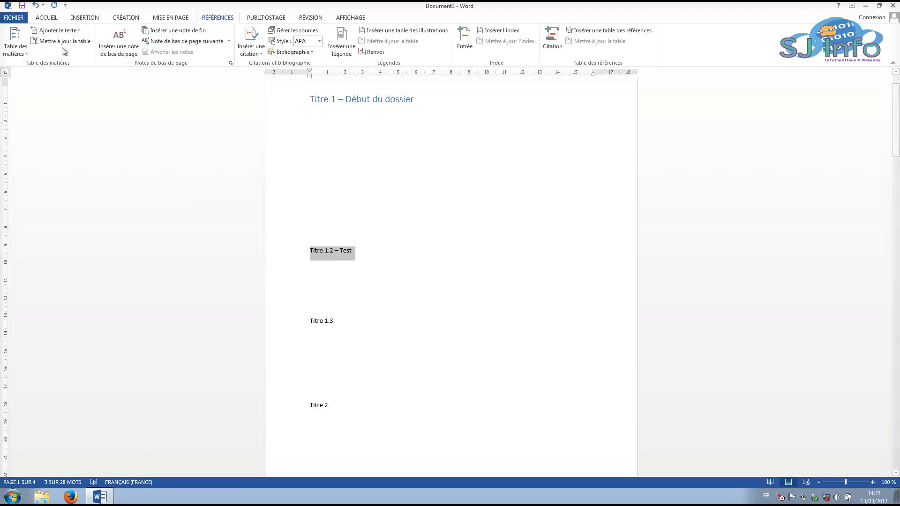
{"action": "left_click", "coordinate": [55, 31]}
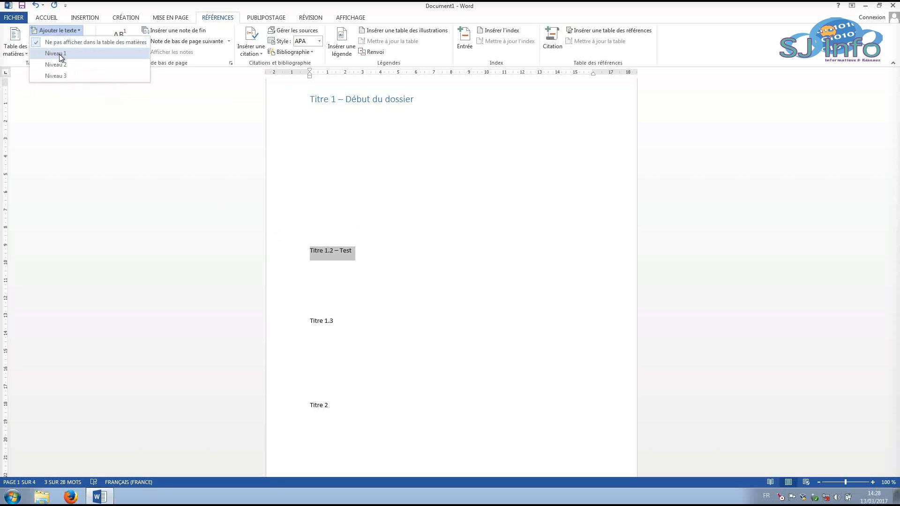
{"action": "left_click", "coordinate": [59, 65]}
{"action": "left_click", "coordinate": [311, 304]}
Rename the heading "Titre 1.3" as "Titre 1.2.1".
{"action": "left_click", "coordinate": [334, 318]}
{"action": "key", "text": "BackSpace"}
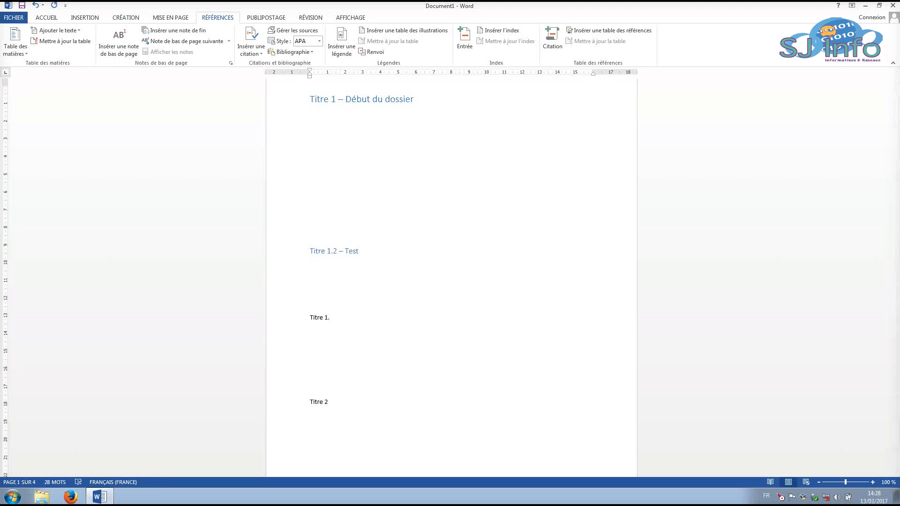
{"action": "type", "text": "2.1"}
Add the line "Titre 1.2.1" to the table of contents as Niveau 3.
{"action": "triple_click", "coordinate": [329, 317]}
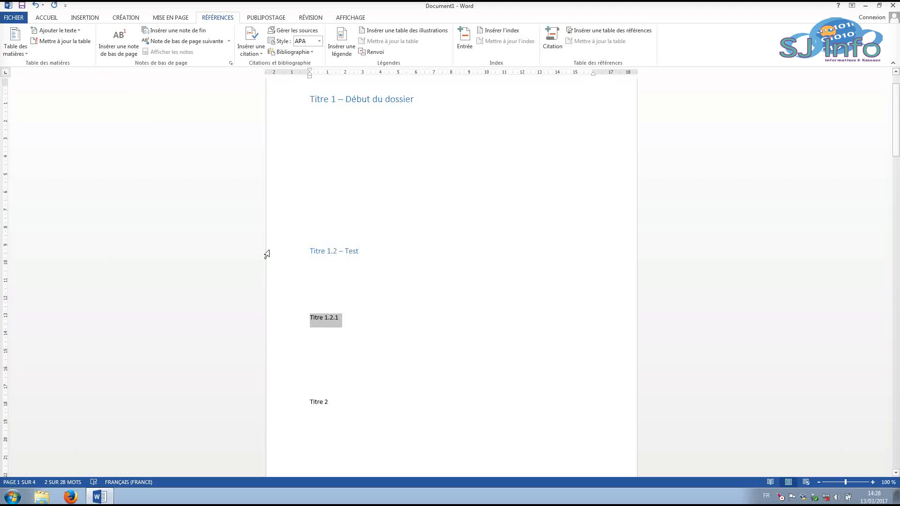
{"action": "left_click", "coordinate": [66, 31]}
{"action": "left_click", "coordinate": [55, 75]}
{"action": "left_click", "coordinate": [354, 333]}
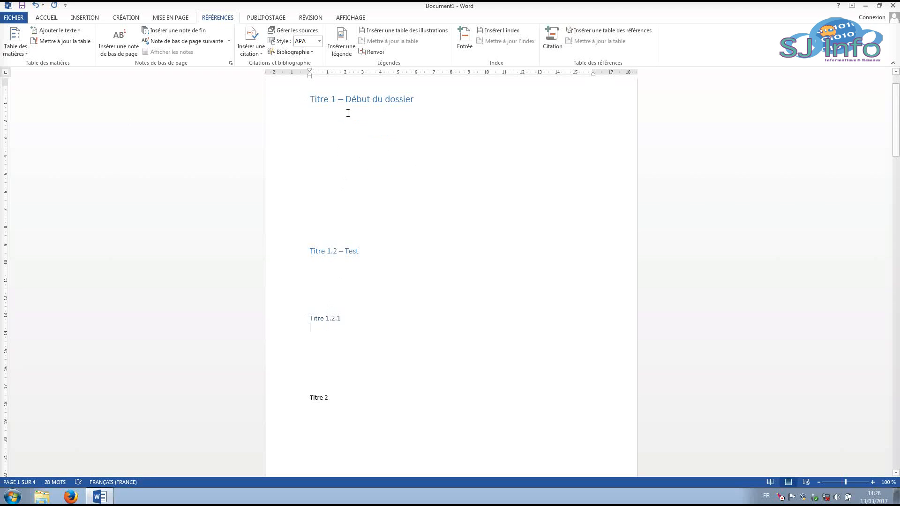
Add the line "Titre 2" to the table of contents as Niveau 1.
{"action": "scroll", "coordinate": [330, 320], "scroll_direction": "down", "scroll_amount": 3}
{"action": "triple_click", "coordinate": [322, 308]}
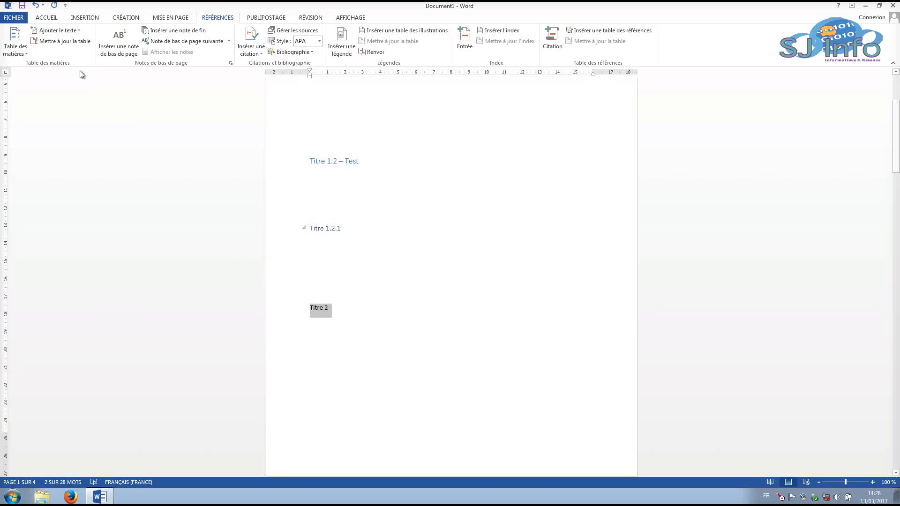
{"action": "left_click", "coordinate": [56, 30]}
{"action": "left_click", "coordinate": [52, 53]}
{"action": "left_click", "coordinate": [365, 333]}
Add the line "Titre 2.1" on page 2 to the table of contents as Niveau 2.
{"action": "scroll", "coordinate": [366, 334], "scroll_direction": "down", "scroll_amount": 15}
{"action": "double_click", "coordinate": [318, 291]}
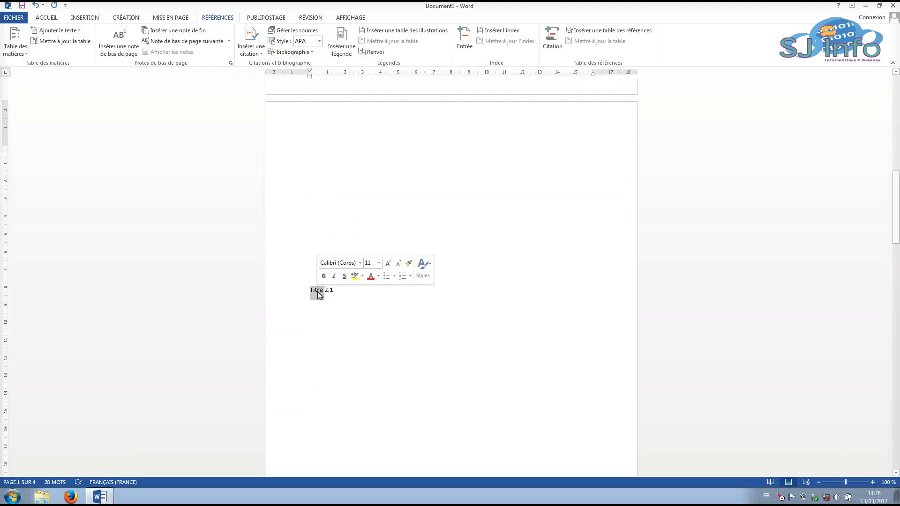
{"action": "triple_click", "coordinate": [322, 292]}
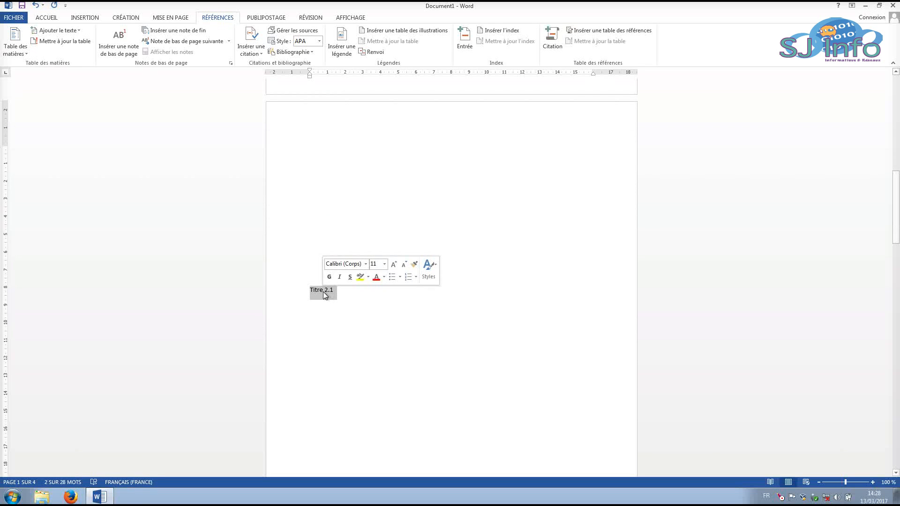
{"action": "left_click", "coordinate": [61, 30]}
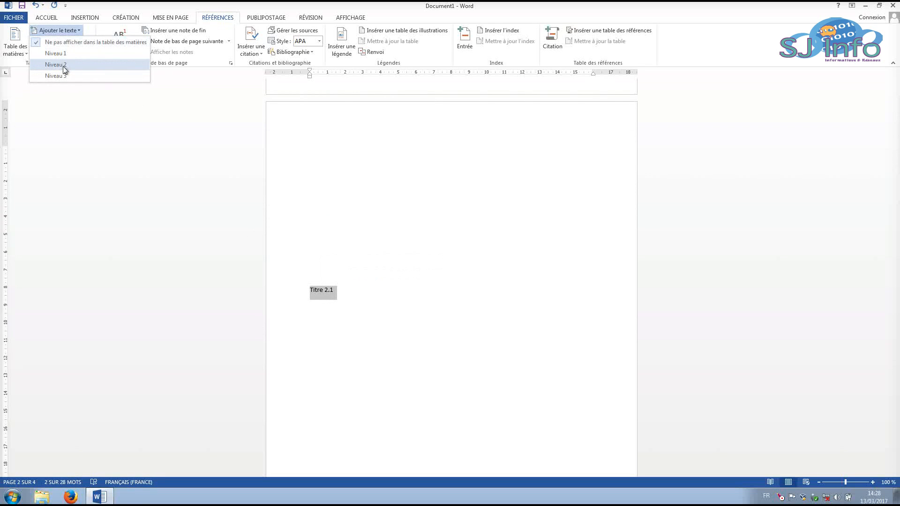
{"action": "left_click", "coordinate": [56, 64]}
Update the empty table of contents on page 4 so it lists the document's headings.
{"action": "scroll", "coordinate": [364, 297], "scroll_direction": "down", "scroll_amount": 10}
{"action": "scroll", "coordinate": [416, 304], "scroll_direction": "up", "scroll_amount": 4}
{"action": "scroll", "coordinate": [416, 305], "scroll_direction": "down", "scroll_amount": 4}
{"action": "scroll", "coordinate": [416, 304], "scroll_direction": "up", "scroll_amount": 4}
{"action": "scroll", "coordinate": [417, 304], "scroll_direction": "up", "scroll_amount": 3}
{"action": "scroll", "coordinate": [416, 304], "scroll_direction": "down", "scroll_amount": 13}
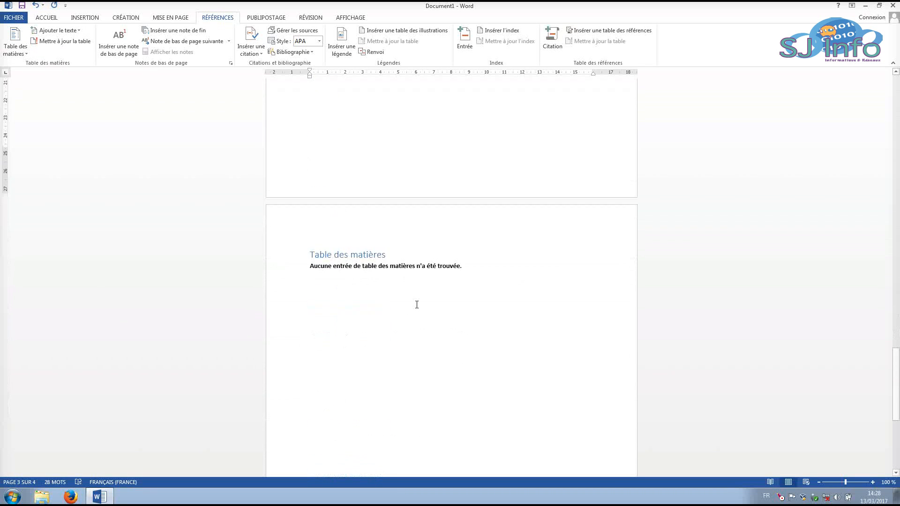
{"action": "left_click", "coordinate": [320, 262]}
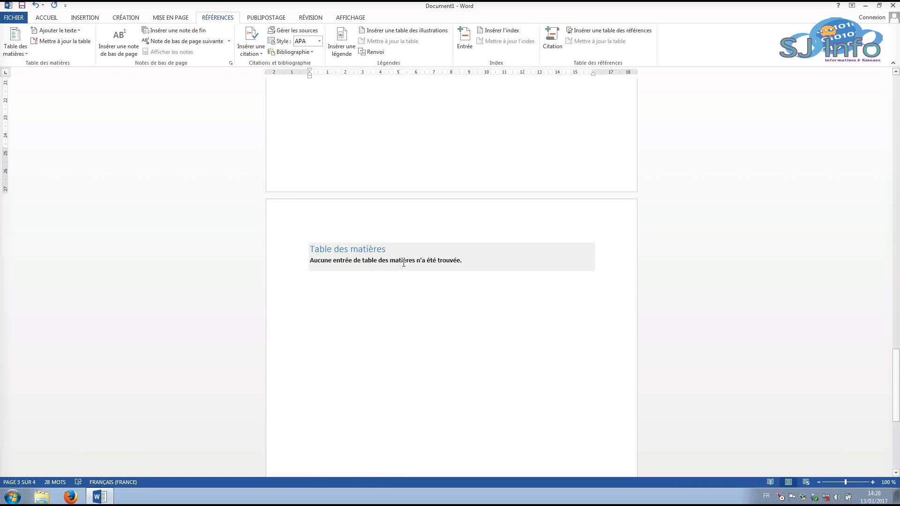
{"action": "left_click", "coordinate": [357, 260]}
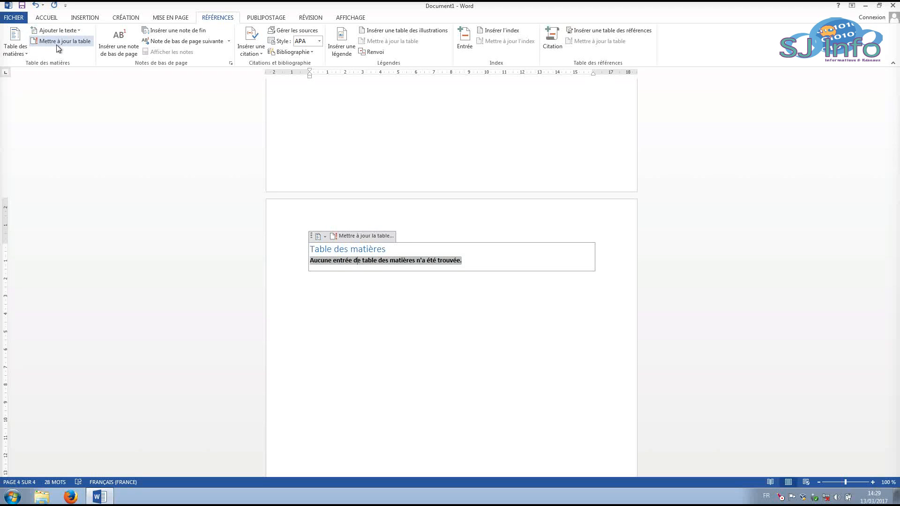
{"action": "left_click", "coordinate": [350, 238]}
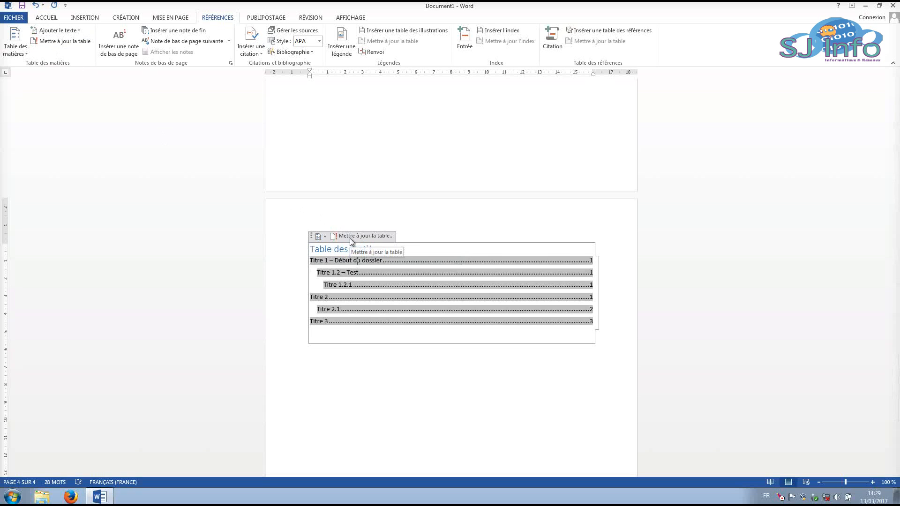
{"action": "left_click", "coordinate": [367, 352]}
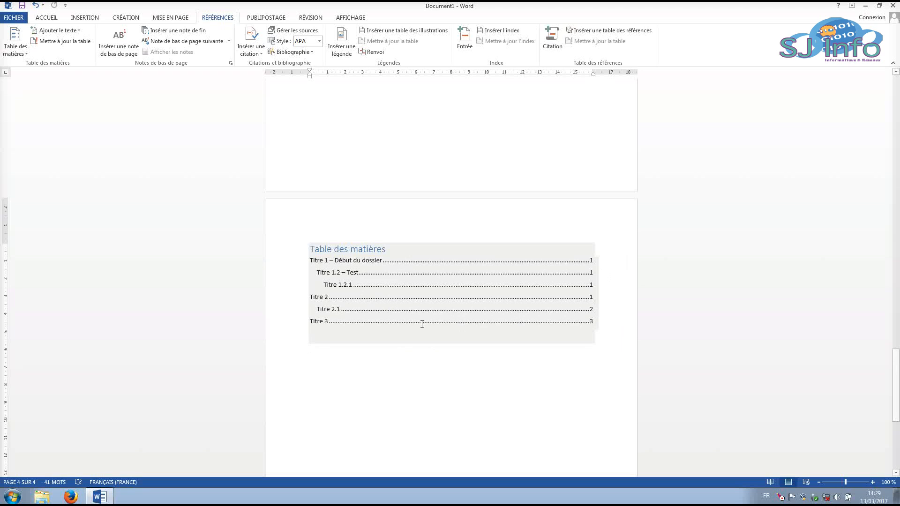
Extend the "Titre 2" heading on page 1 to "Titre 2 - Modification" and start a new line below it.
{"action": "scroll", "coordinate": [370, 342], "scroll_direction": "up", "scroll_amount": 10}
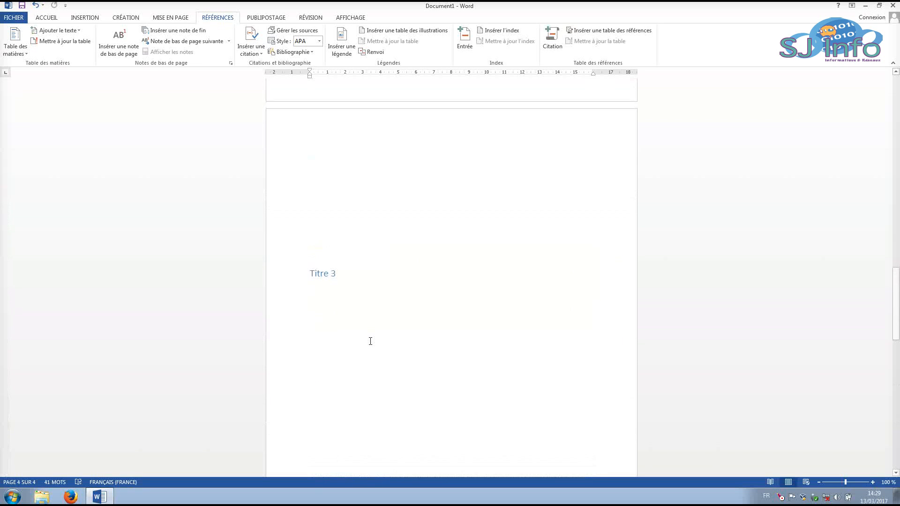
{"action": "scroll", "coordinate": [370, 340], "scroll_direction": "up", "scroll_amount": 10}
{"action": "scroll", "coordinate": [370, 339], "scroll_direction": "down", "scroll_amount": 4}
{"action": "left_click", "coordinate": [351, 244]}
{"action": "type", "text": "- Modification"}
{"action": "key", "text": "Return"}
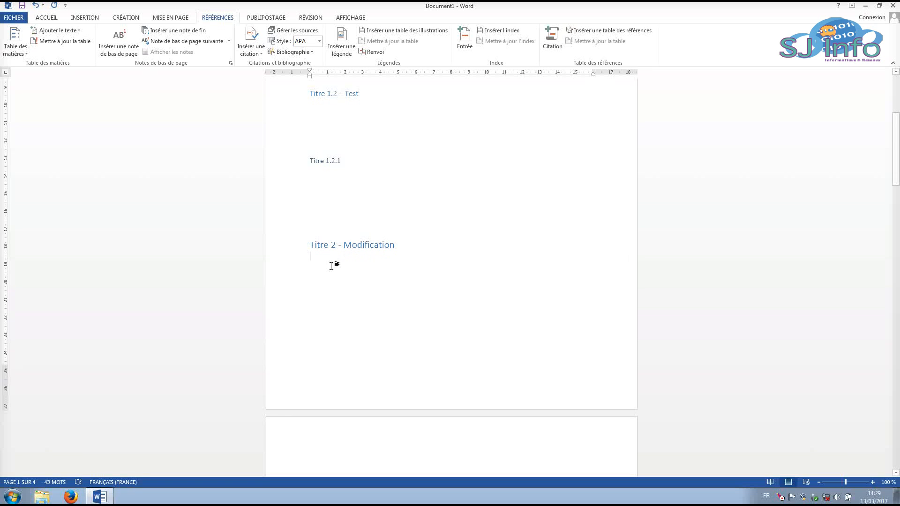
Update the table of contents on page 4 with the option "Mettre à jour toute la table", then deselect the table.
{"action": "scroll", "coordinate": [331, 267], "scroll_direction": "down", "scroll_amount": 15}
{"action": "scroll", "coordinate": [340, 269], "scroll_direction": "up", "scroll_amount": 15}
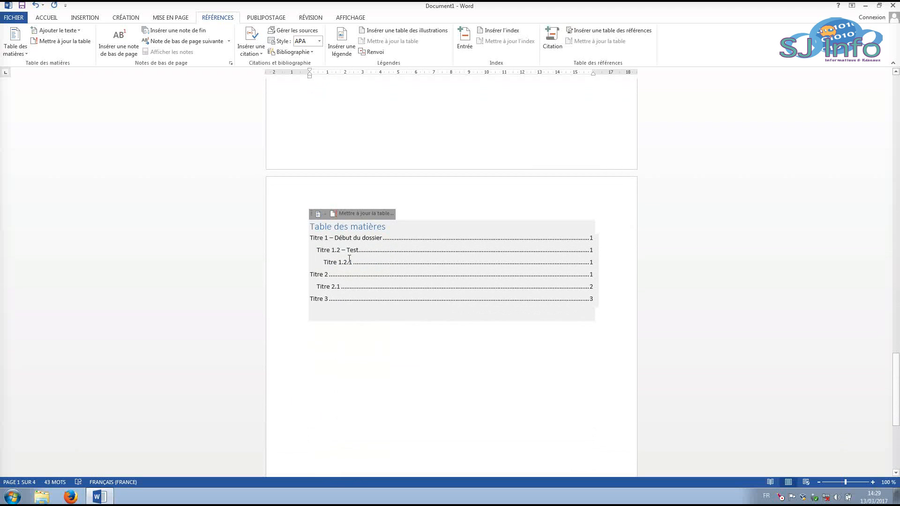
{"action": "left_click", "coordinate": [355, 218]}
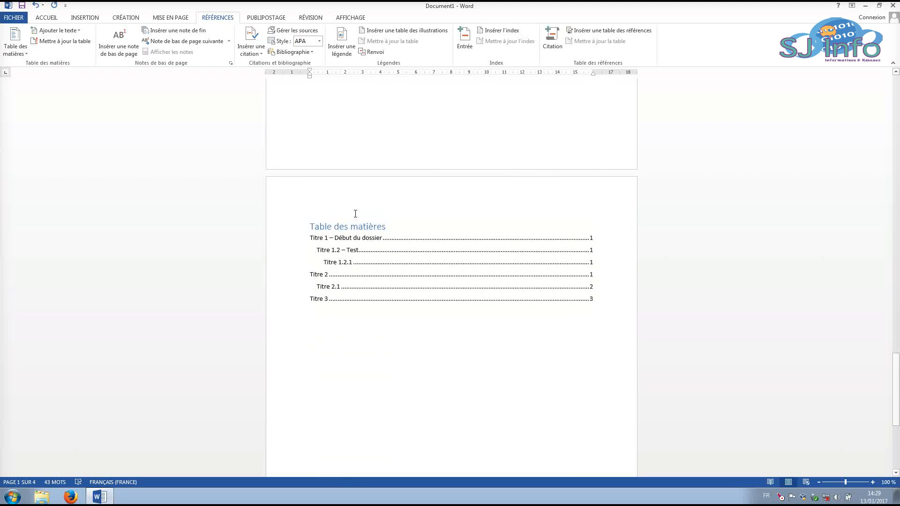
{"action": "left_click", "coordinate": [351, 215]}
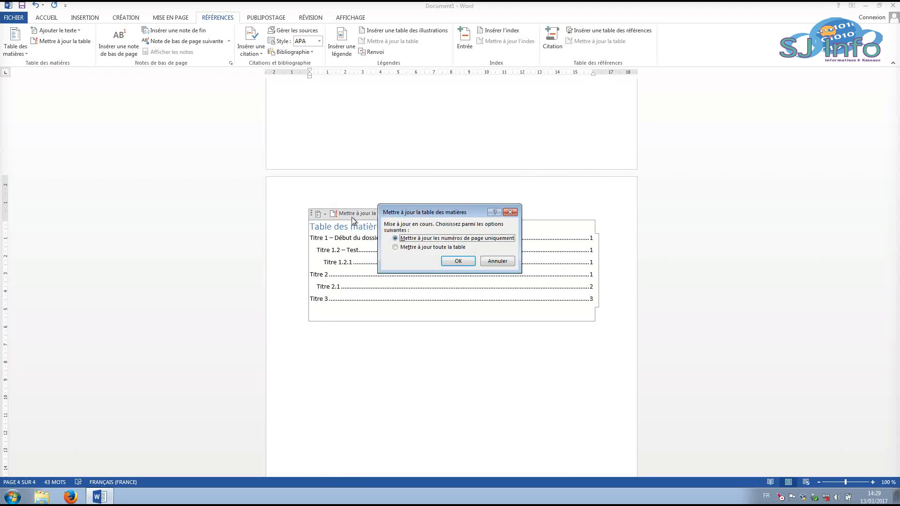
{"action": "left_click", "coordinate": [440, 248]}
{"action": "left_click", "coordinate": [450, 262]}
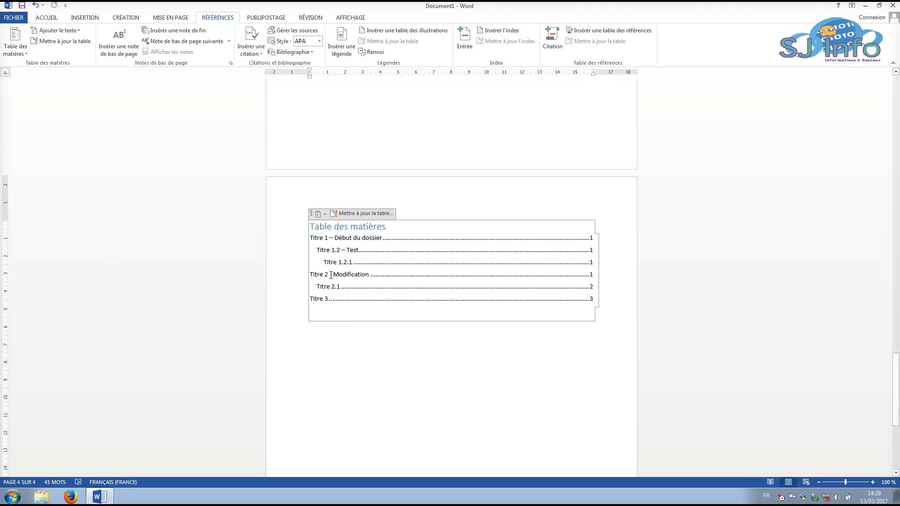
{"action": "left_click", "coordinate": [362, 354]}
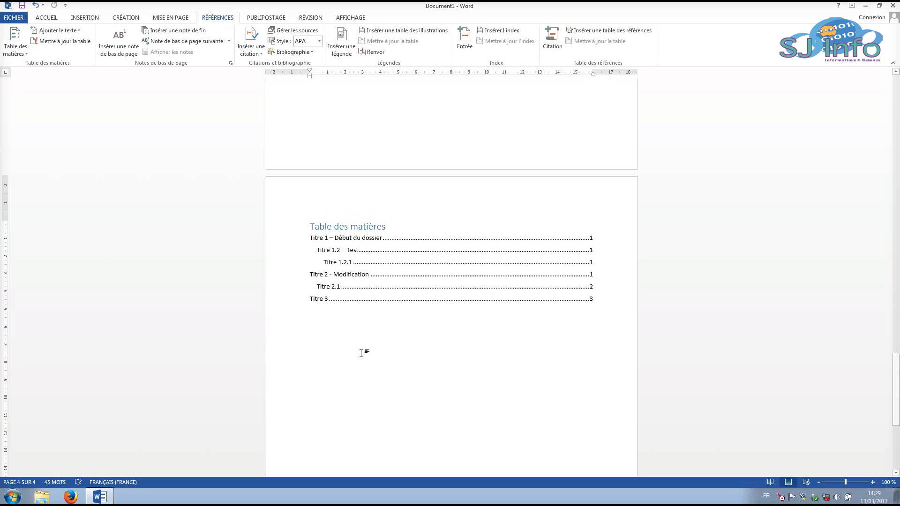
{"action": "scroll", "coordinate": [361, 354], "scroll_direction": "down", "scroll_amount": 3}
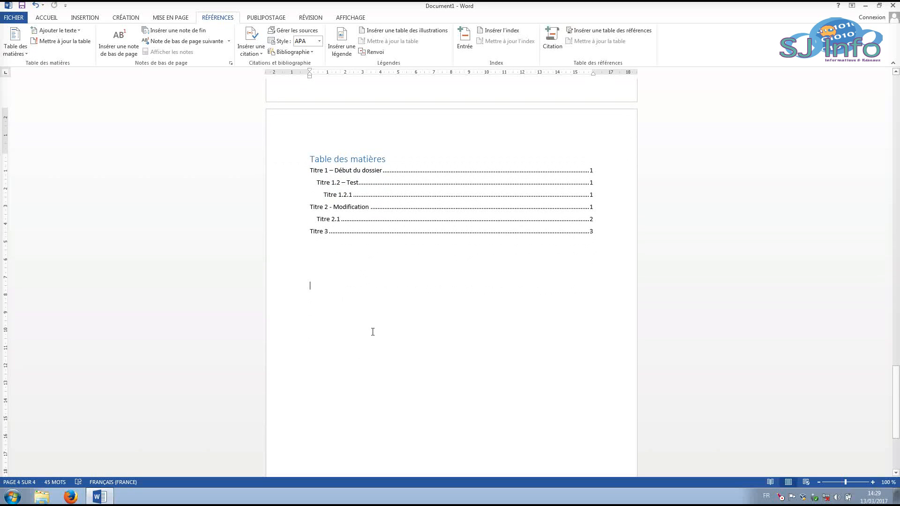
{"action": "scroll", "coordinate": [373, 331], "scroll_direction": "up", "scroll_amount": 3}
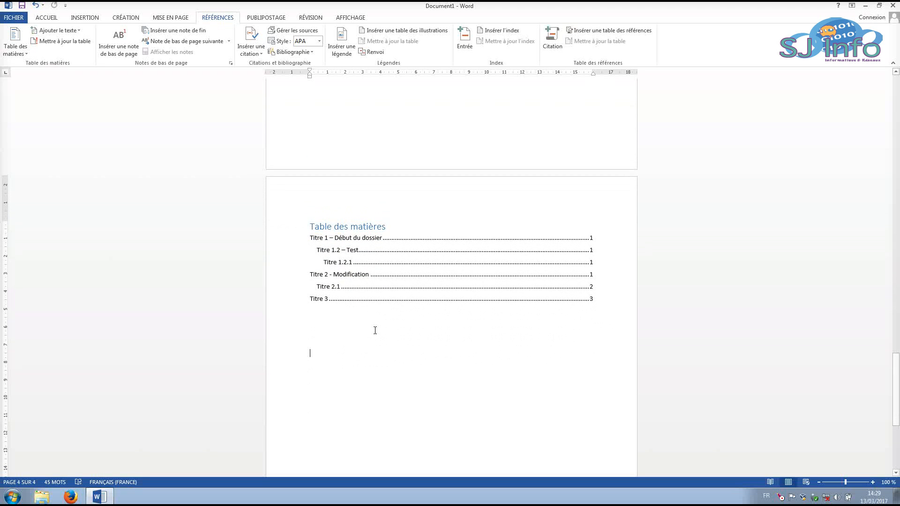
{"action": "scroll", "coordinate": [375, 330], "scroll_direction": "up", "scroll_amount": 1}
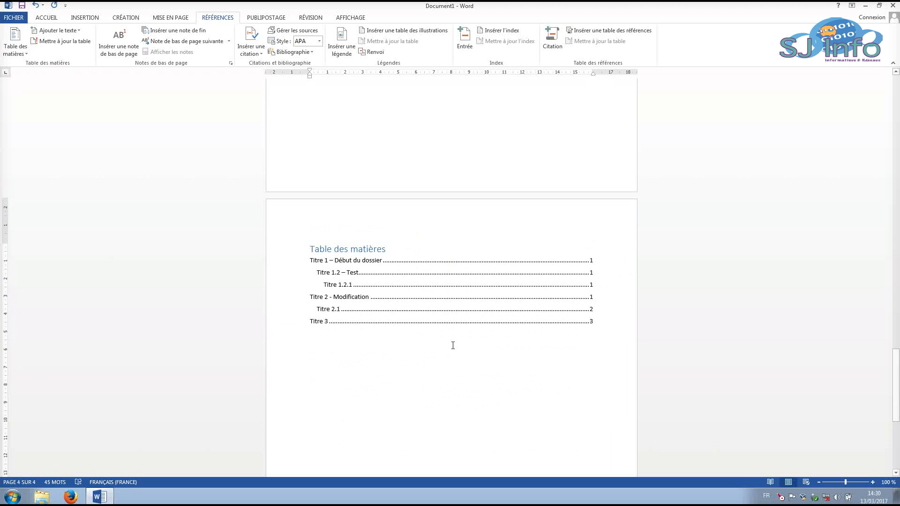